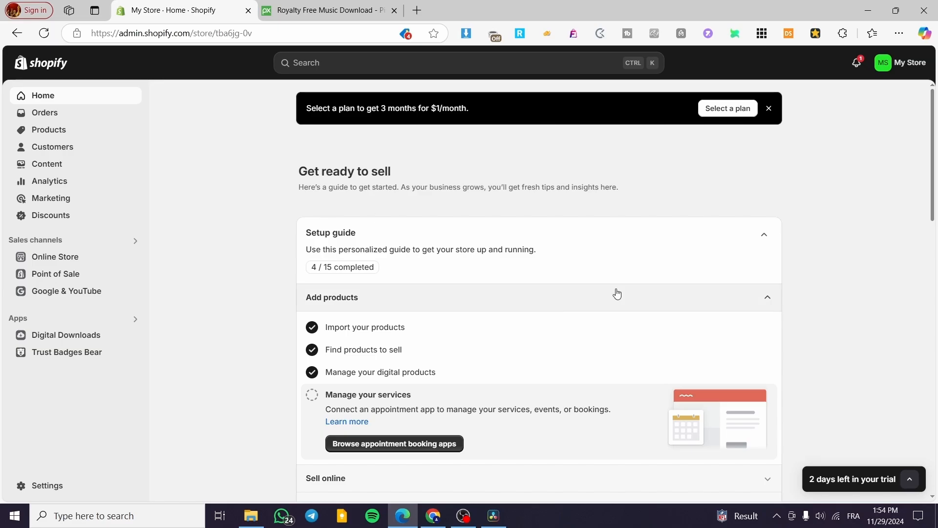
# Dismiss the plan offer on the home page and open a blank new product form from the product list
pyautogui.click(769, 108)
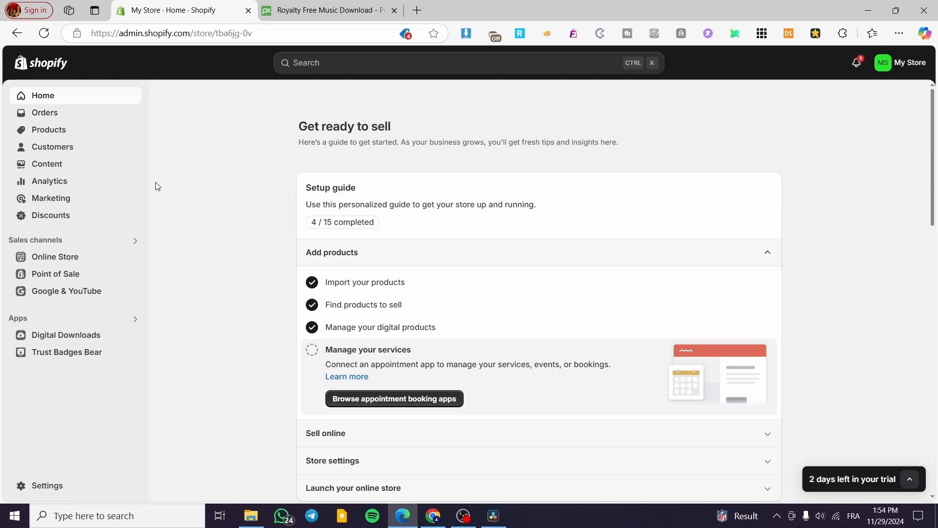
pyautogui.click(59, 131)
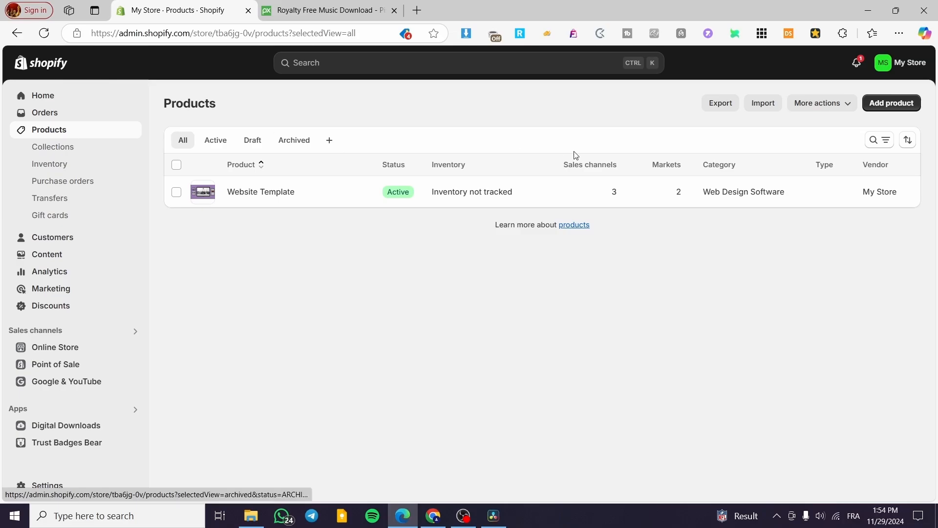
pyautogui.click(897, 110)
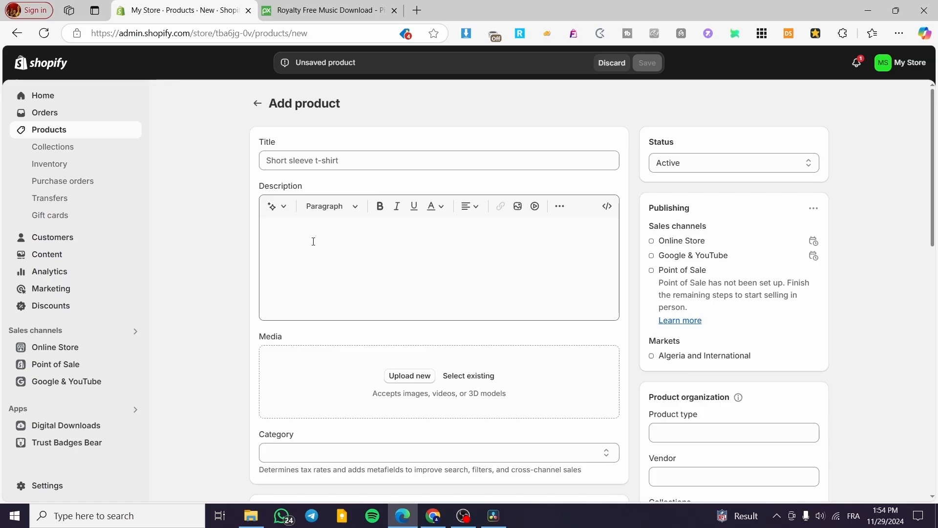
# Set the new product's tracked inventory quantity at the shop location to 1000
pyautogui.scroll(-2, 397, 278)
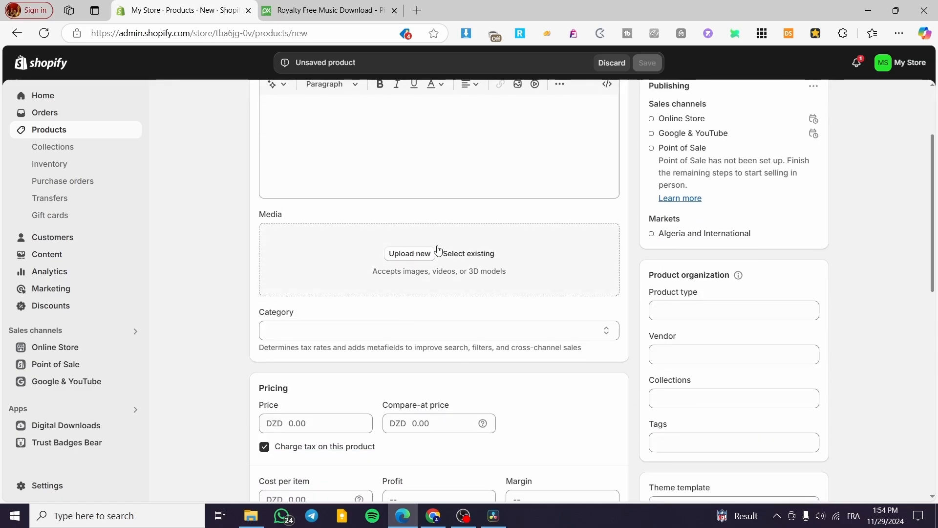
pyautogui.scroll(-1, 439, 249)
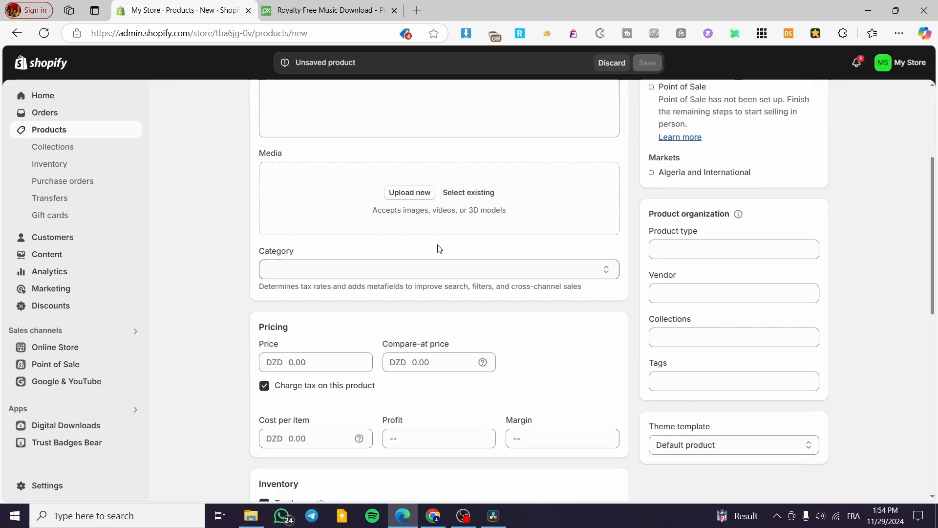
pyautogui.scroll(-3, 323, 361)
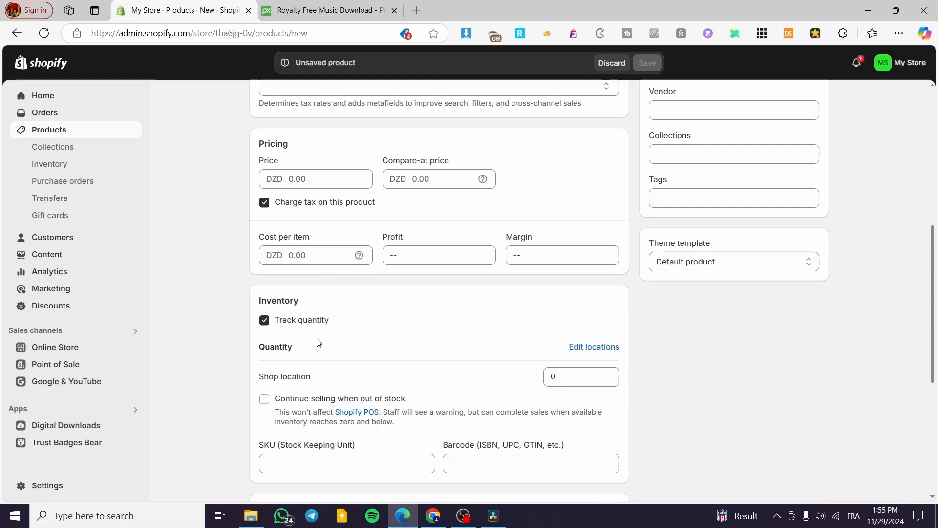
pyautogui.scroll(-1, 317, 342)
pyautogui.click(314, 263)
pyautogui.click(315, 267)
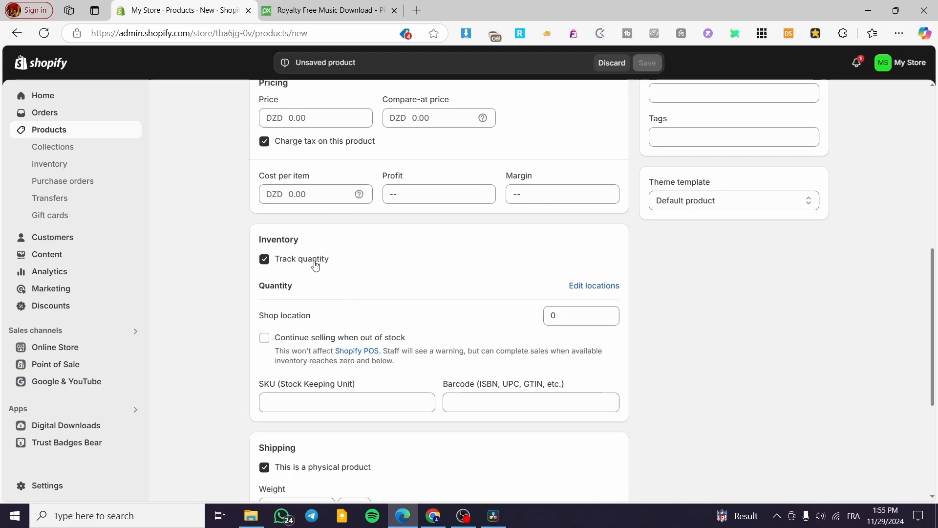
pyautogui.doubleClick(570, 317)
pyautogui.write('1000')
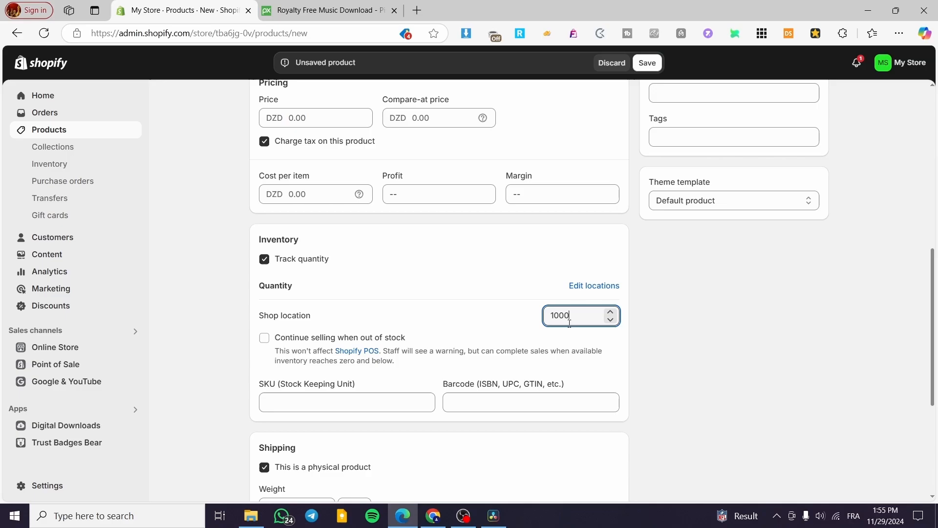
pyautogui.click(635, 292)
# Look over the shipping, variants and search engine listing sections, and discard the unsaved product
pyautogui.scroll(-3, 628, 289)
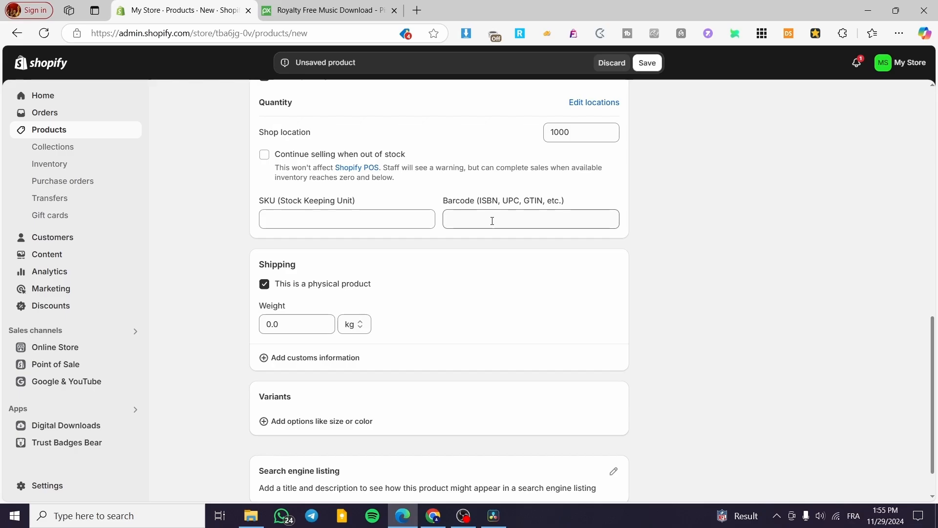
pyautogui.scroll(-1, 537, 264)
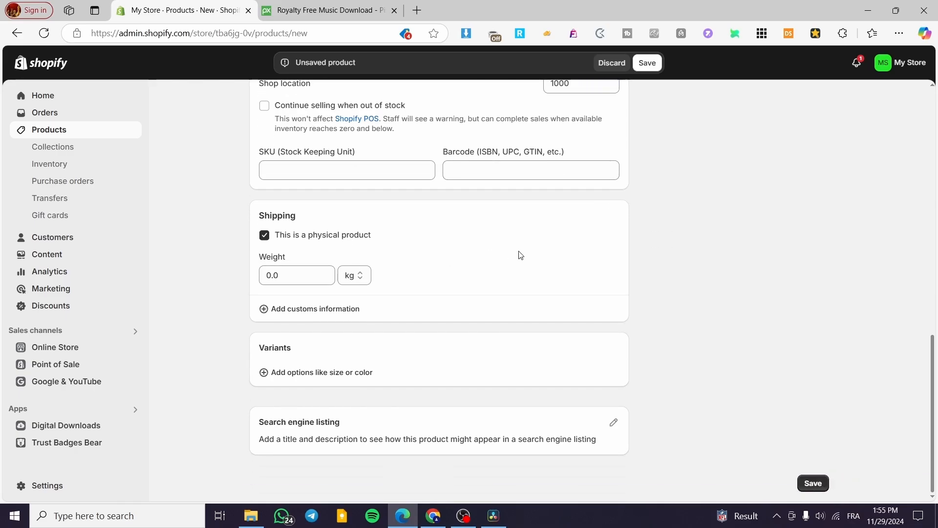
pyautogui.scroll(15, 536, 256)
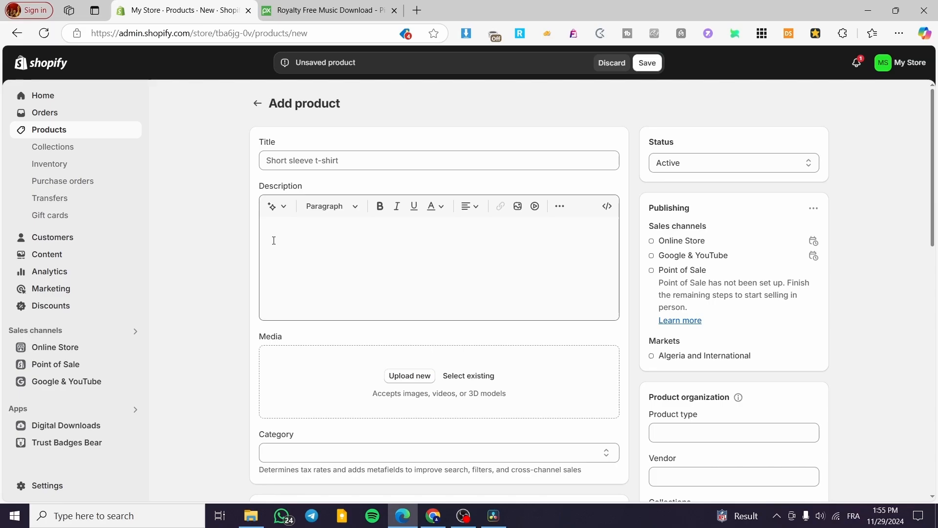
pyautogui.click(49, 111)
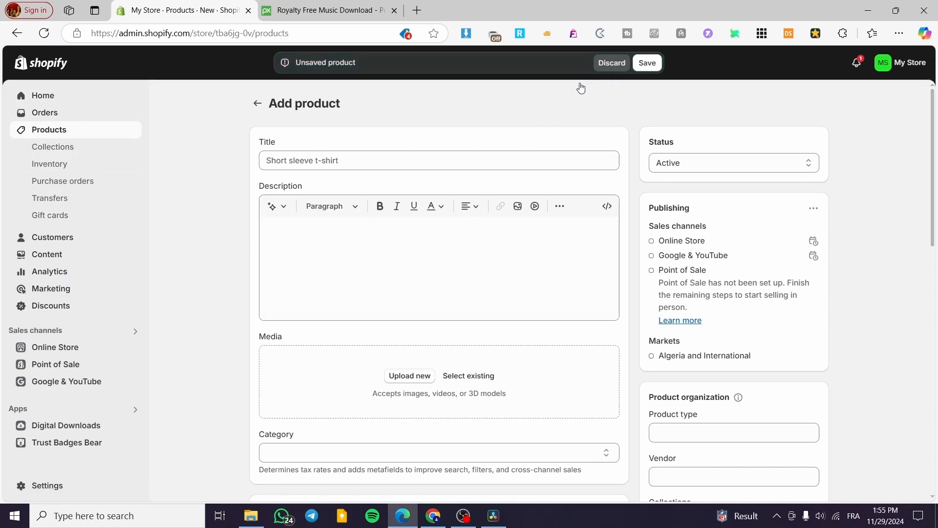
pyautogui.click(612, 62)
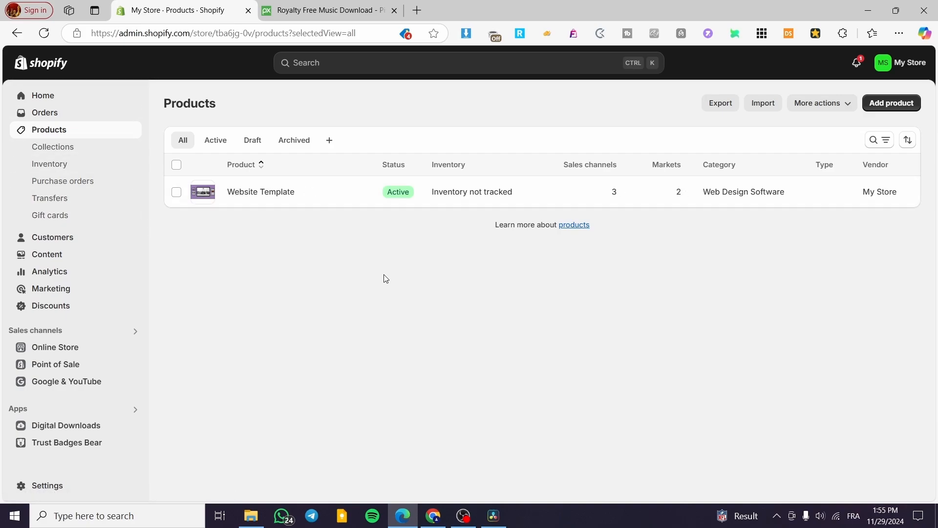
# Switch to the Pixabay royalty-free music page, view its tracks, and check the browser's list of downloaded files
pyautogui.click(359, 7)
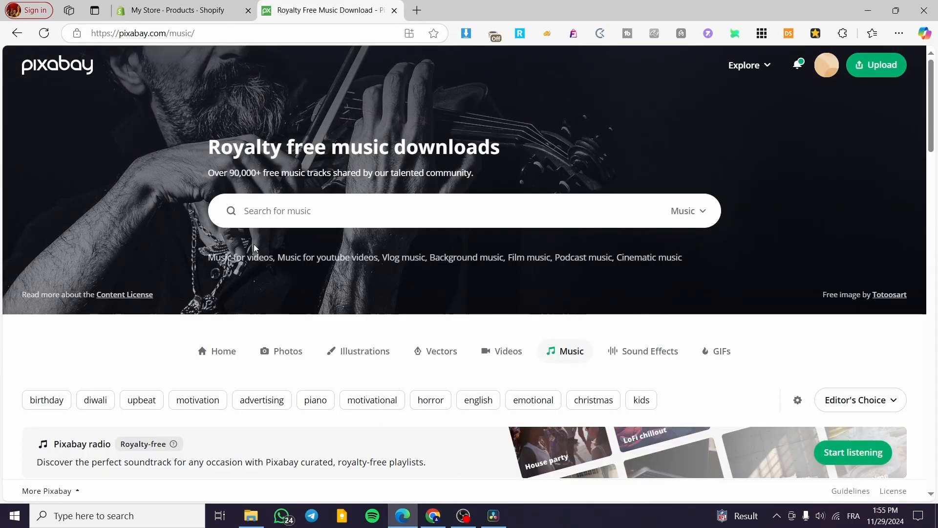
pyautogui.click(150, 3)
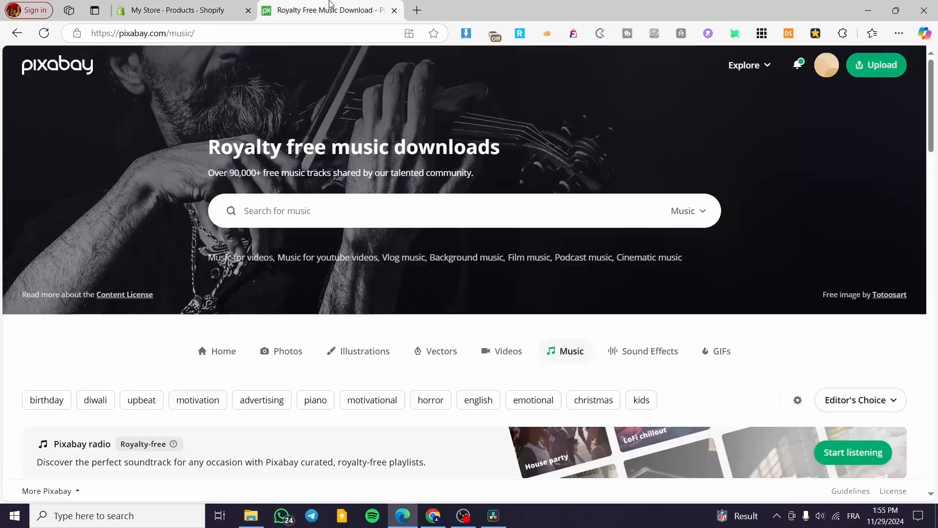
pyautogui.click(332, 10)
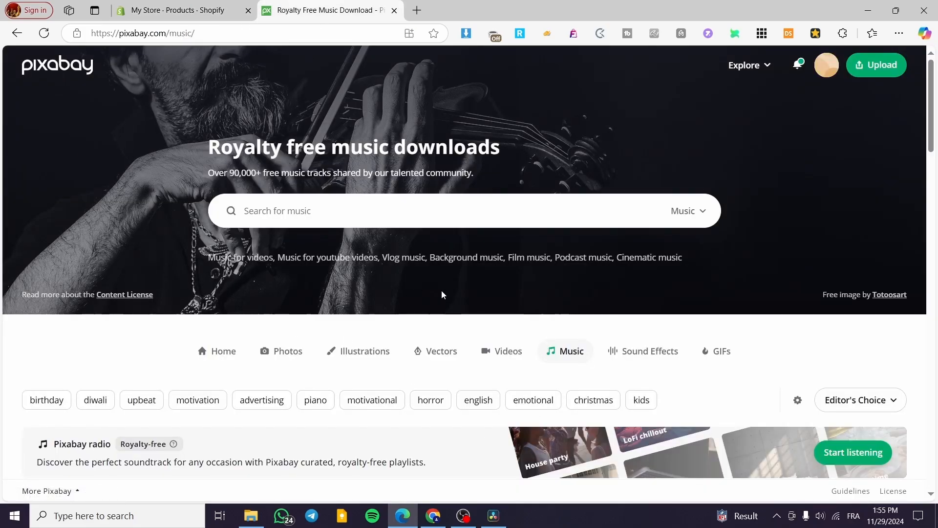
pyautogui.scroll(-3, 443, 294)
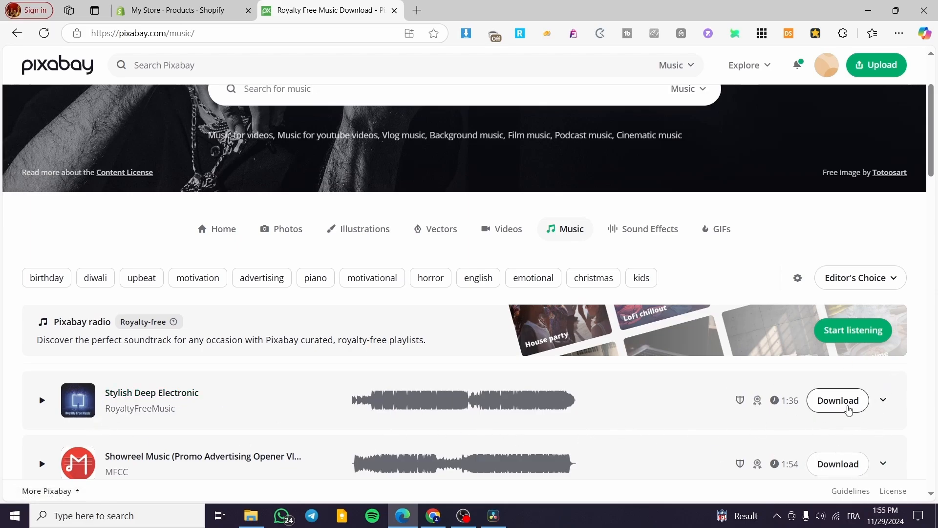
pyautogui.click(900, 34)
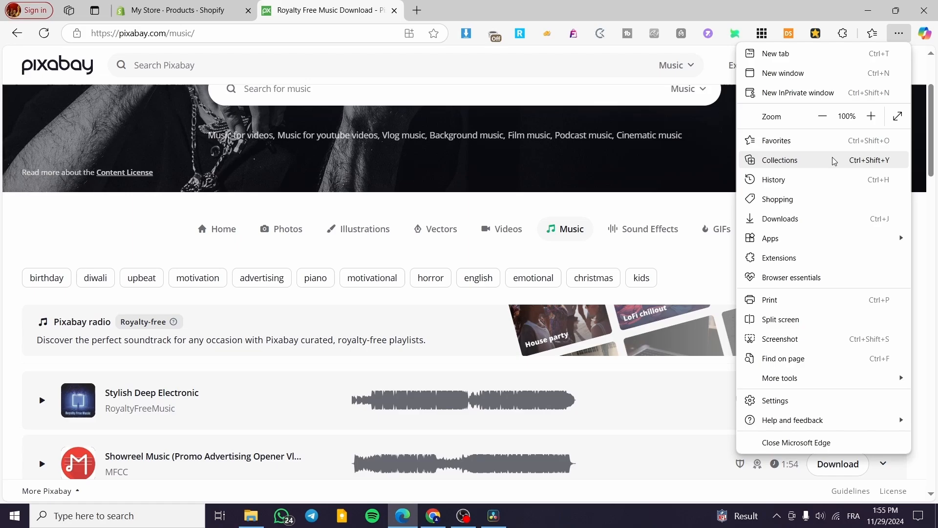
pyautogui.click(821, 216)
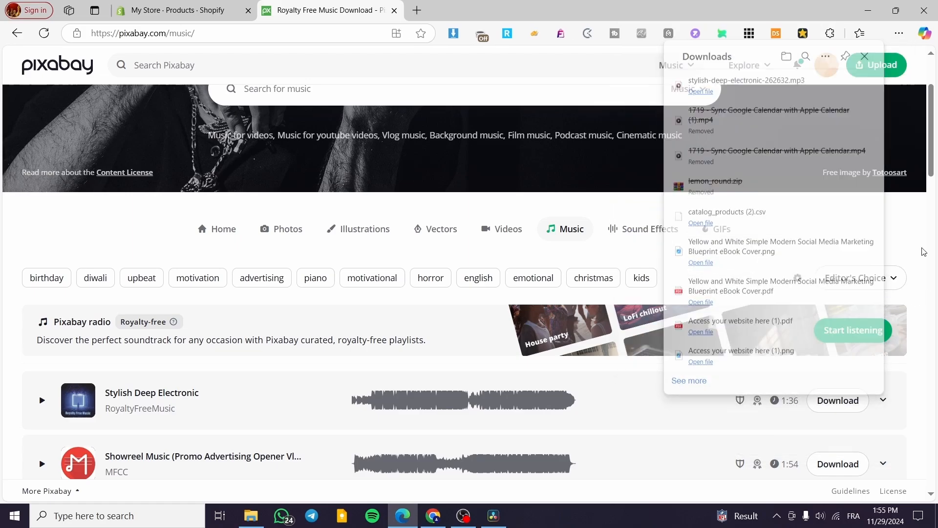
# Return to the Shopify admin home page and search the Shopify App Store for "Digital Download"
pyautogui.click(180, 9)
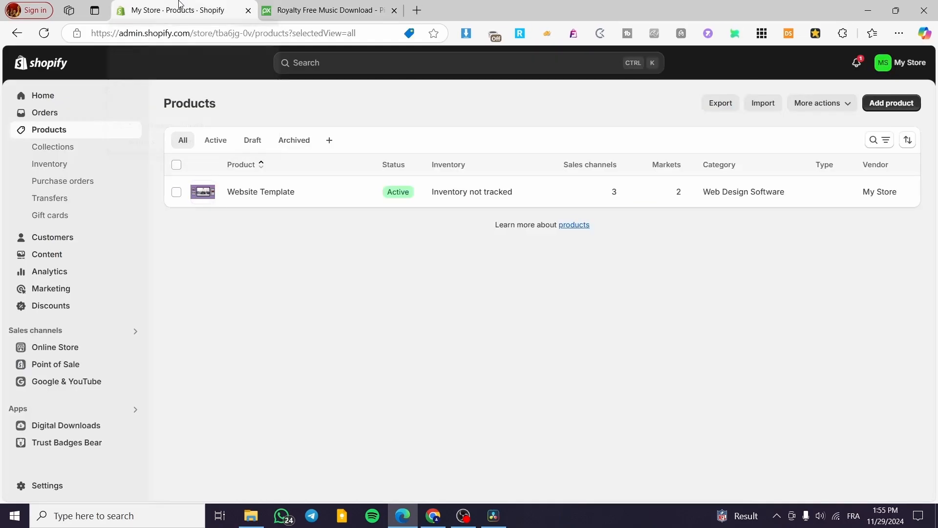
pyautogui.click(63, 100)
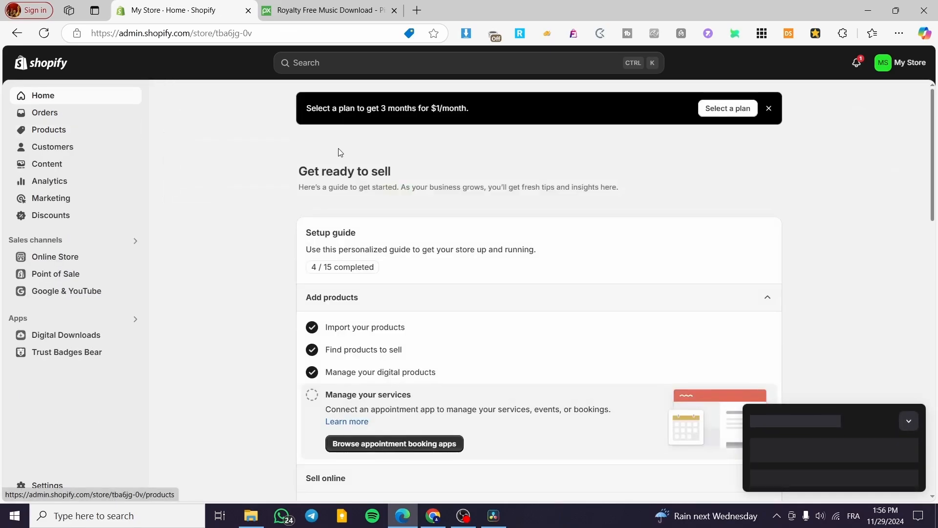
pyautogui.click(334, 63)
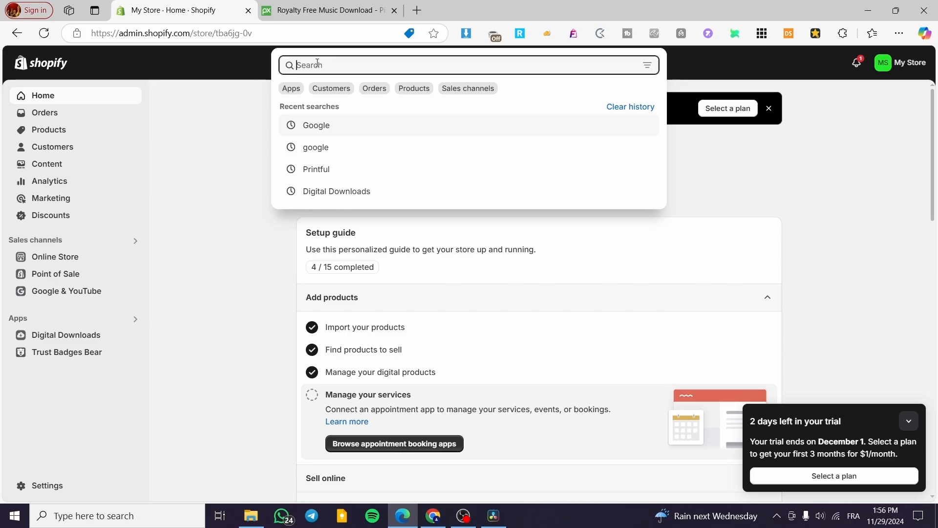
pyautogui.write('Digital ')
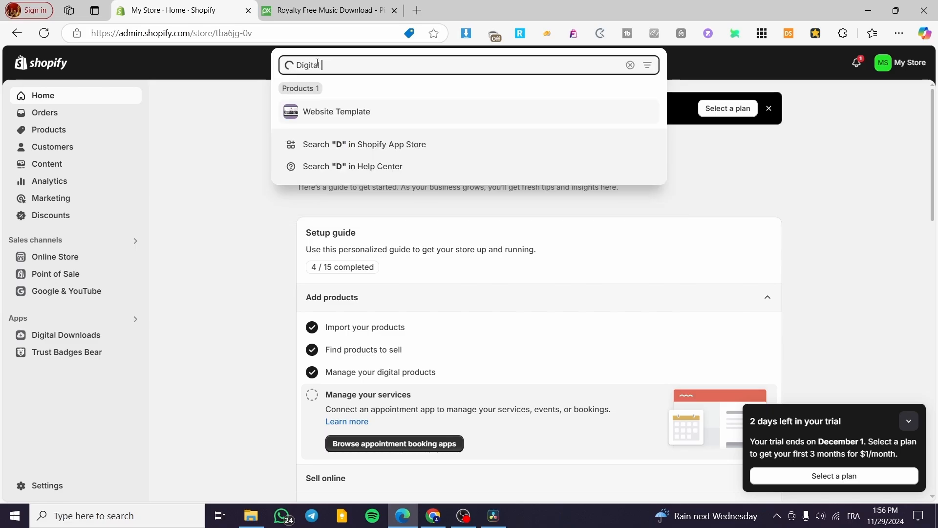
pyautogui.write('Download')
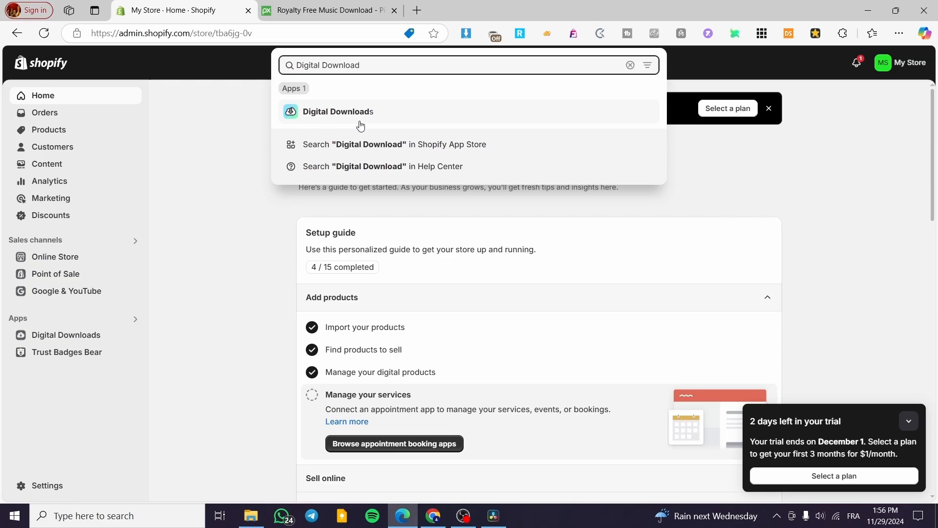
pyautogui.click(360, 124)
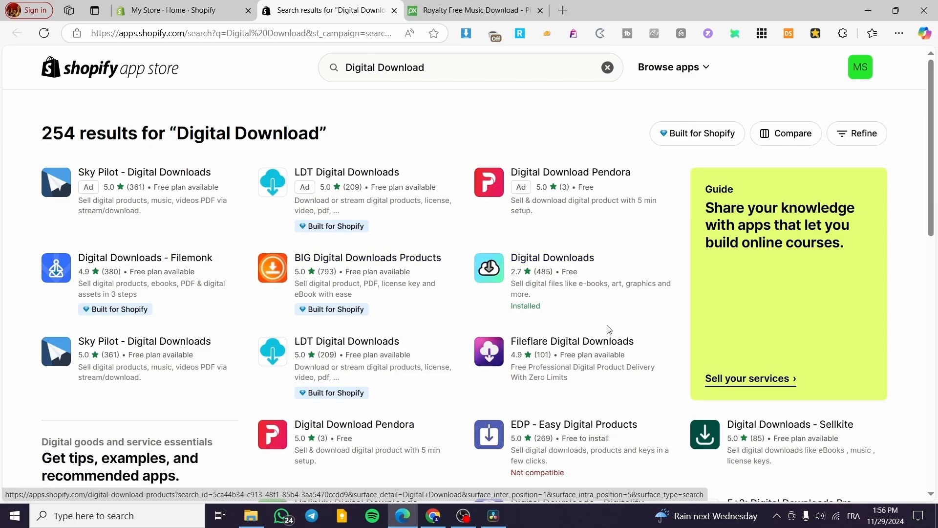
# Browse the search results, examine the free Digital Downloads app's listing and developer, and open the installed app in the store admin
pyautogui.scroll(-2, 465, 251)
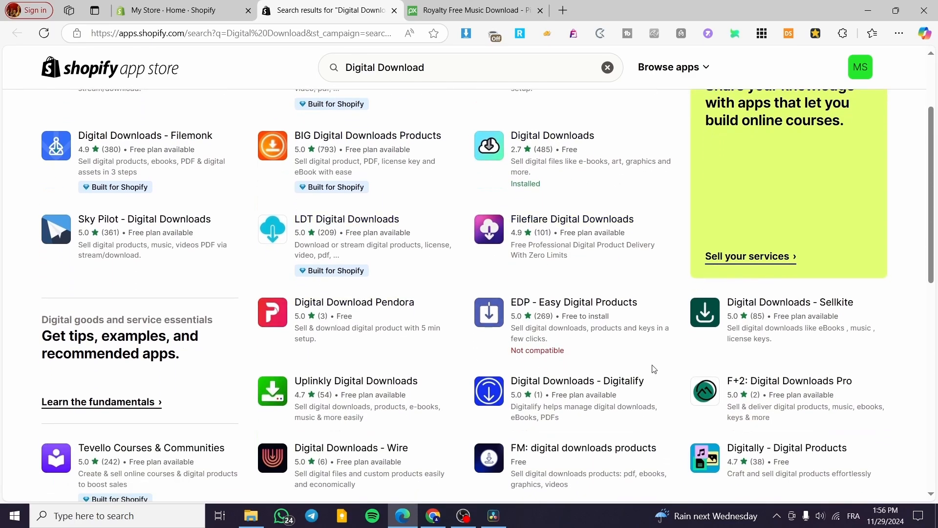
pyautogui.scroll(2, 293, 315)
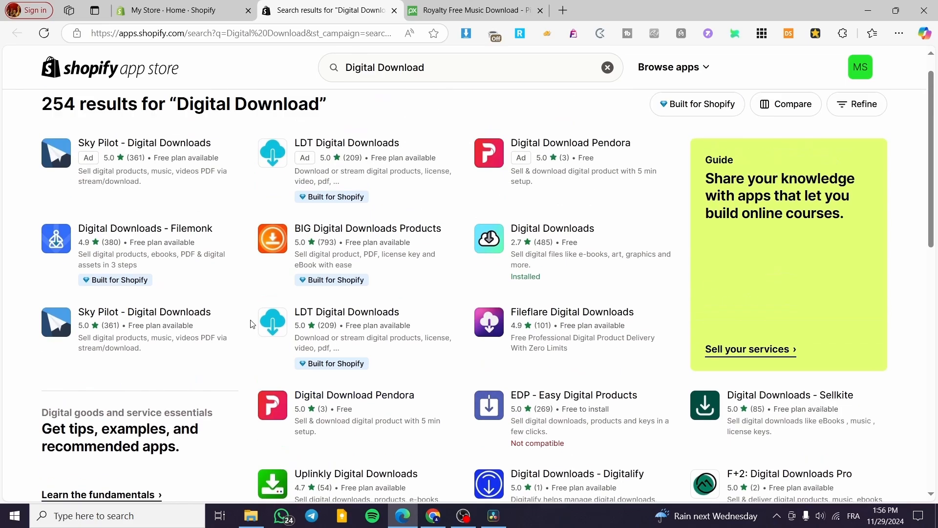
pyautogui.click(570, 263)
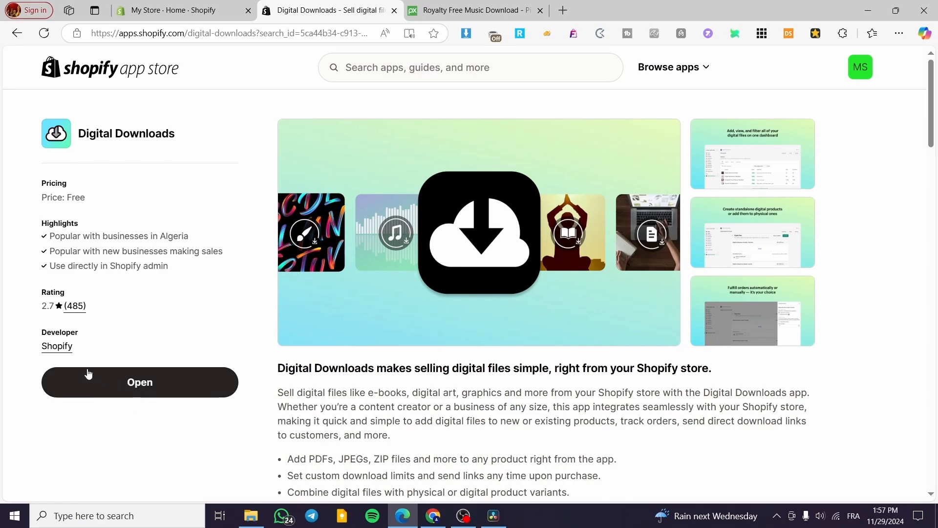
pyautogui.moveTo(81, 348); pyautogui.dragTo(34, 351)
pyautogui.click(80, 352)
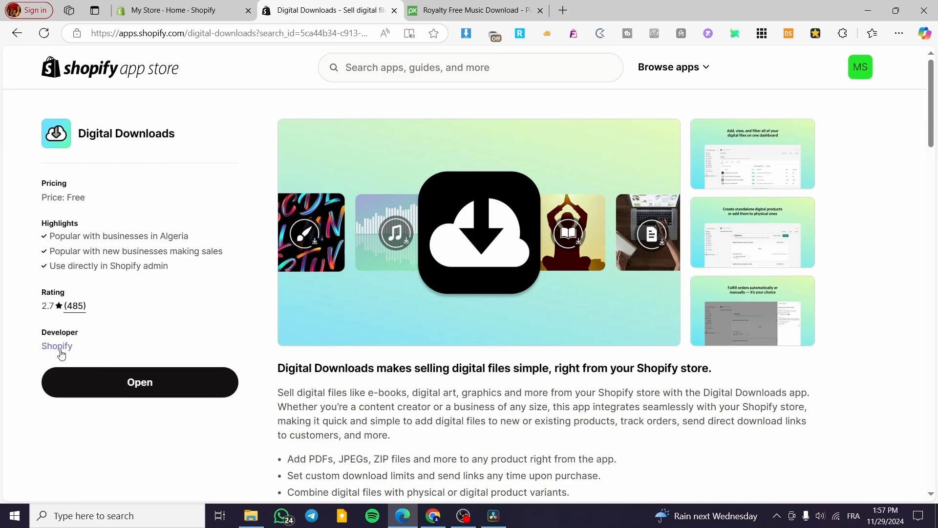
pyautogui.click(394, 10)
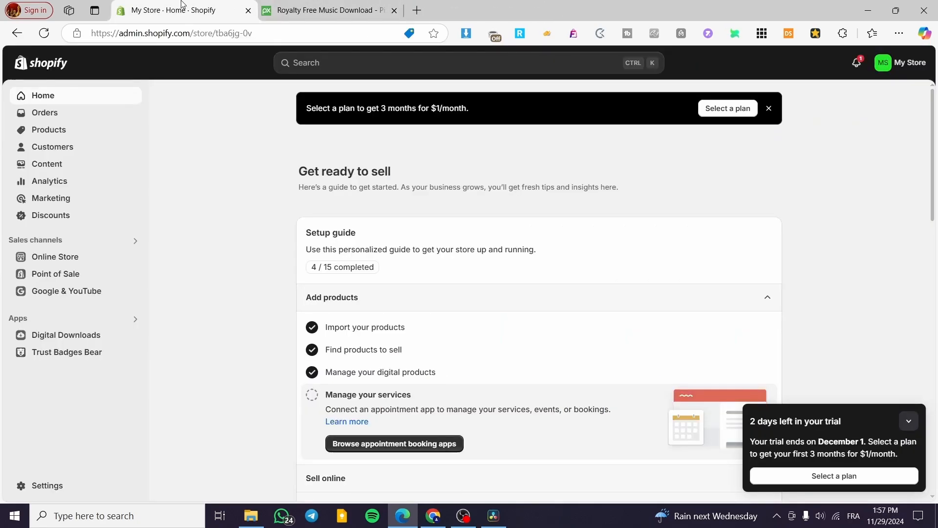
pyautogui.click(95, 335)
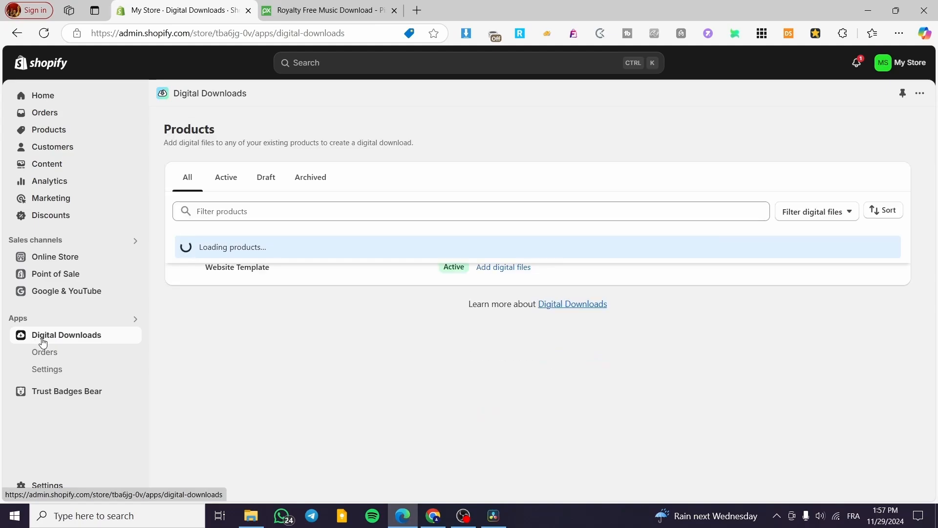
# Start adding a new product and check the browser's downloaded files for the music track's file name
pyautogui.click(47, 131)
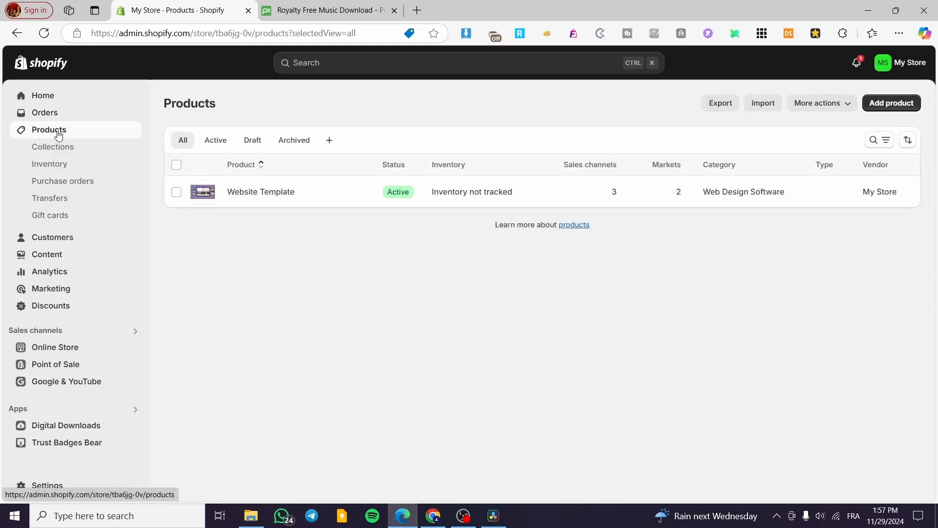
pyautogui.click(884, 104)
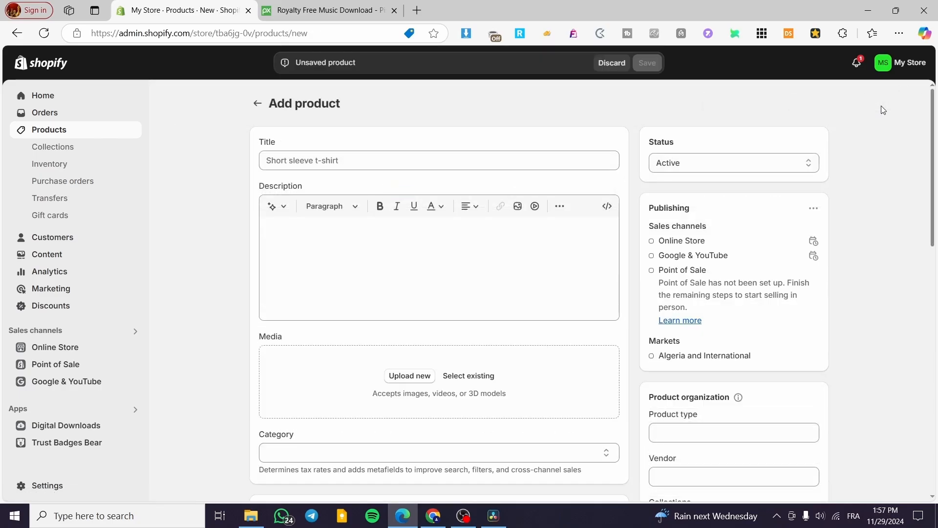
pyautogui.click(394, 159)
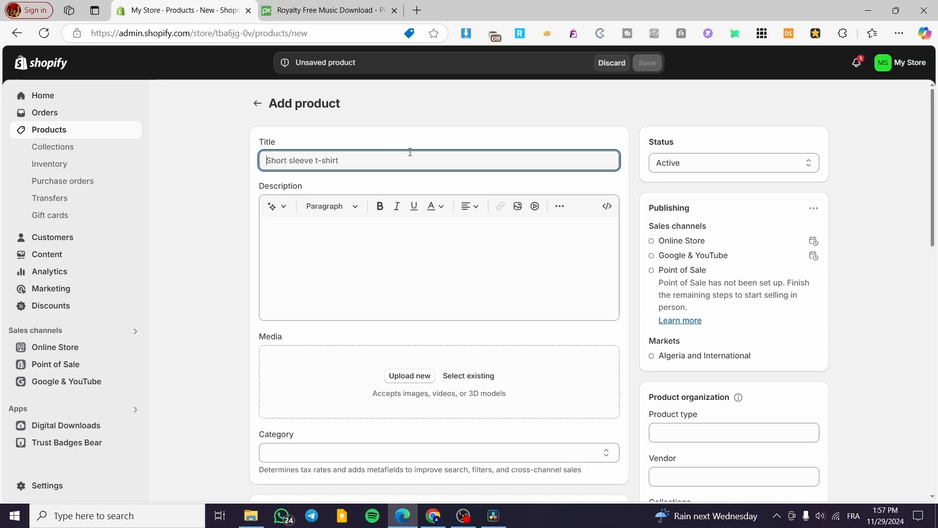
pyautogui.click(899, 34)
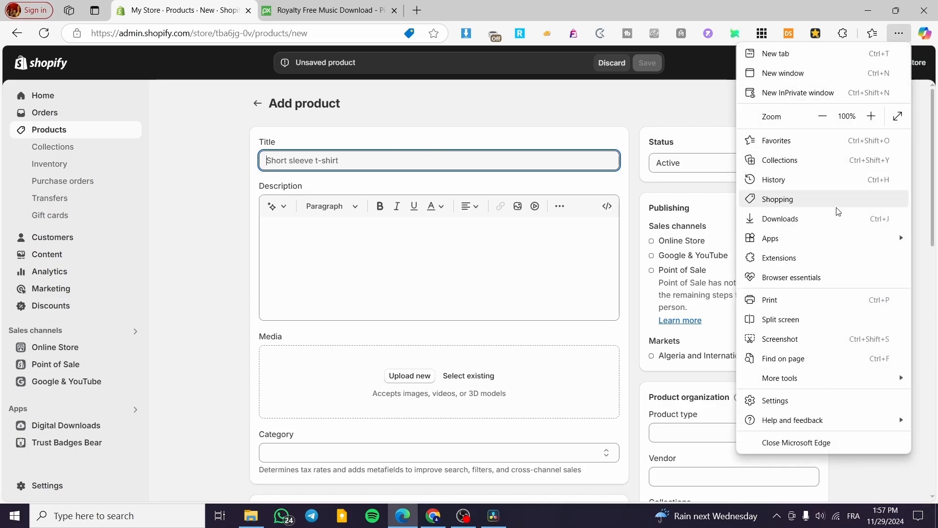
pyautogui.click(826, 219)
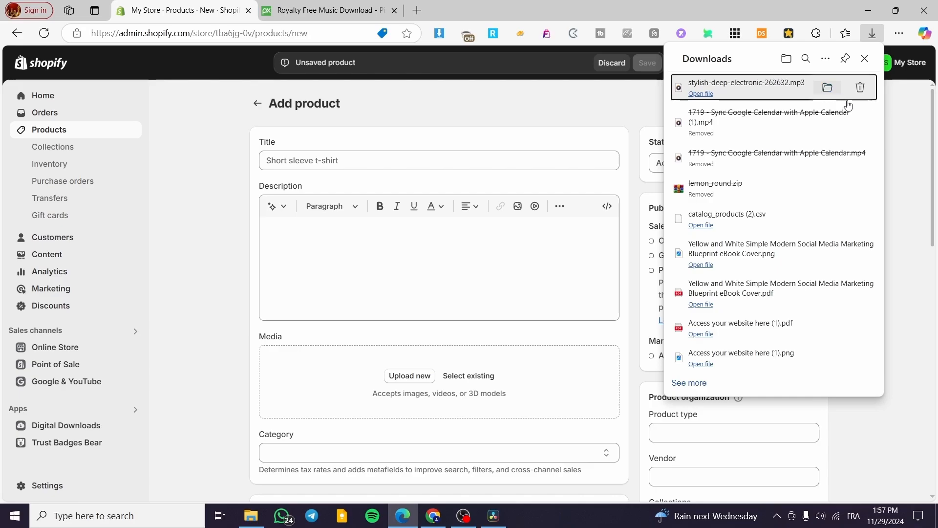
# Title the product "Stylish Deep Electro" and copy the same text into its description
pyautogui.click(330, 162)
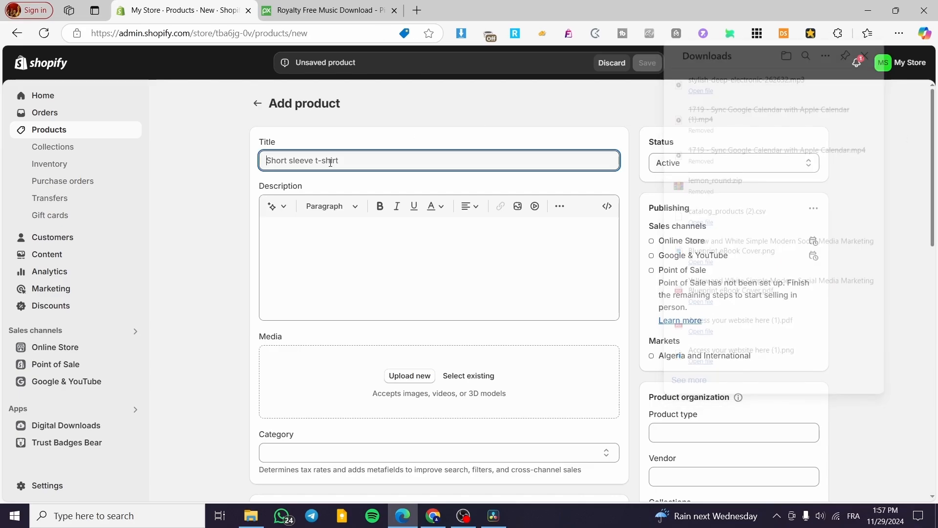
pyautogui.write('Stylish ')
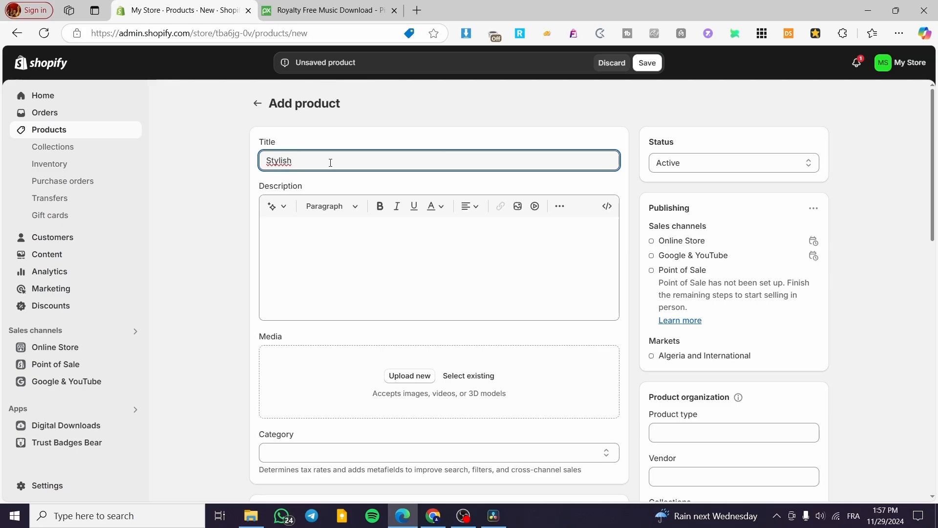
pyautogui.write('Deep Electro')
pyautogui.moveTo(373, 164); pyautogui.dragTo(195, 177)
pyautogui.hotkey('ctrl', 'c')
pyautogui.click(352, 260)
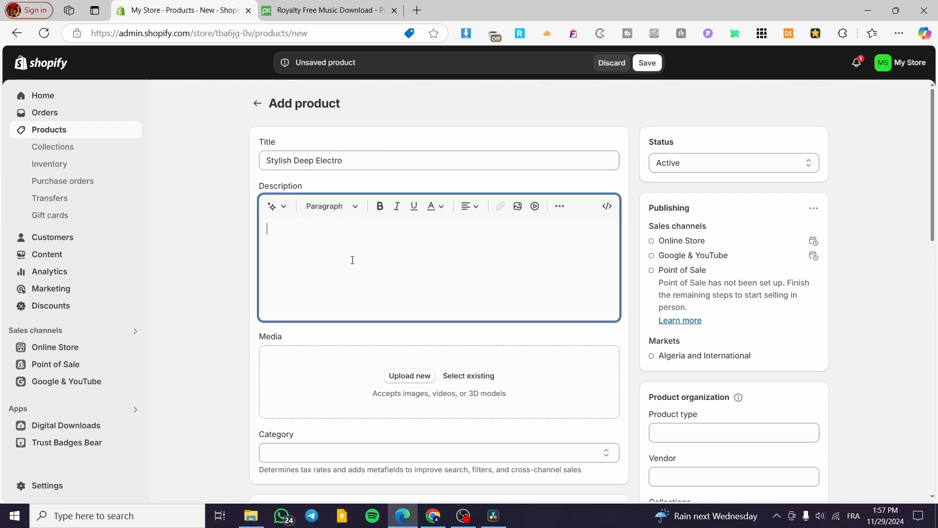
pyautogui.hotkey('ctrl', 'v')
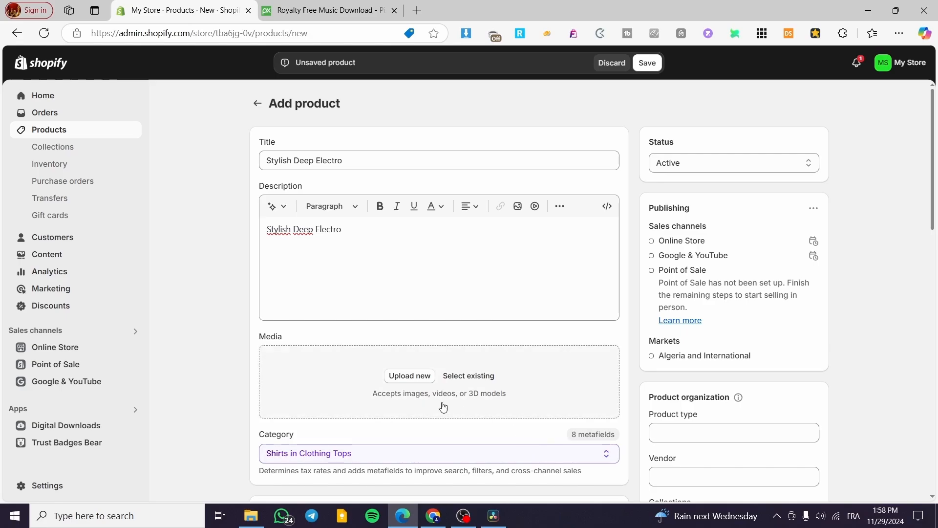
# Add the first existing PNG from the store's files as the product's media
pyautogui.click(469, 377)
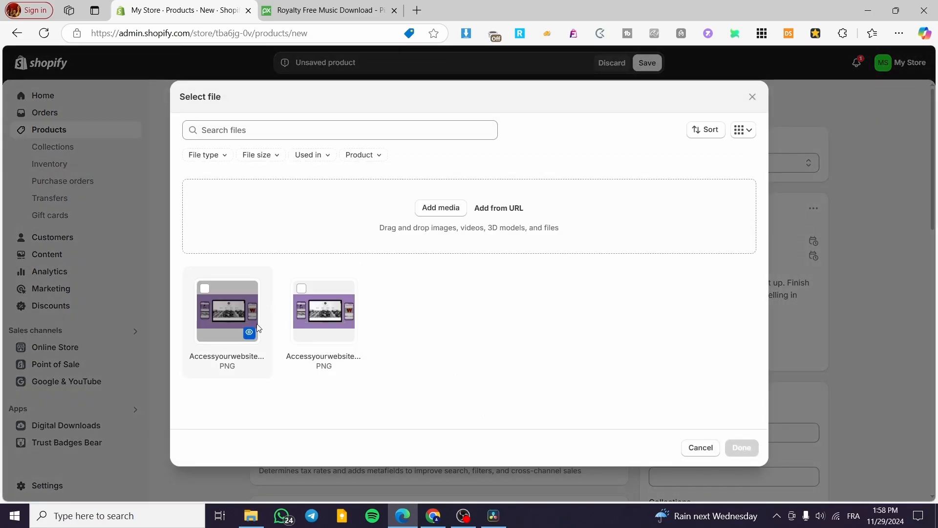
pyautogui.click(209, 281)
pyautogui.click(741, 447)
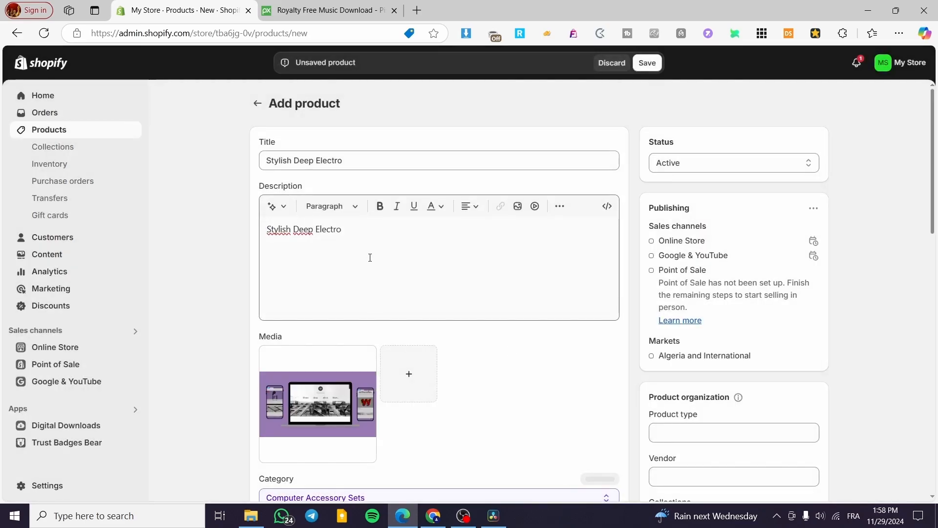
# Set the product category to Music CDs in Music & Sound Recordings and look over the other music categories
pyautogui.scroll(-5, 406, 325)
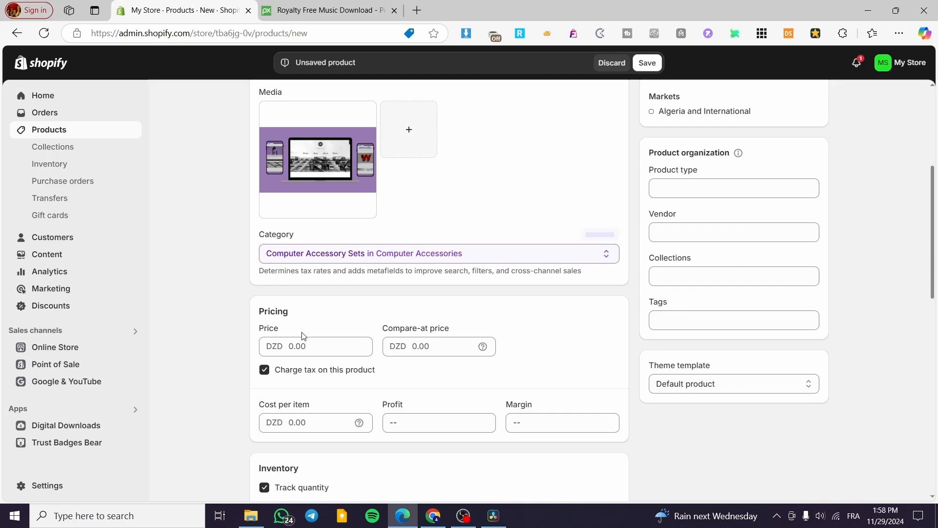
pyautogui.click(377, 253)
pyautogui.moveTo(386, 253); pyautogui.dragTo(246, 261)
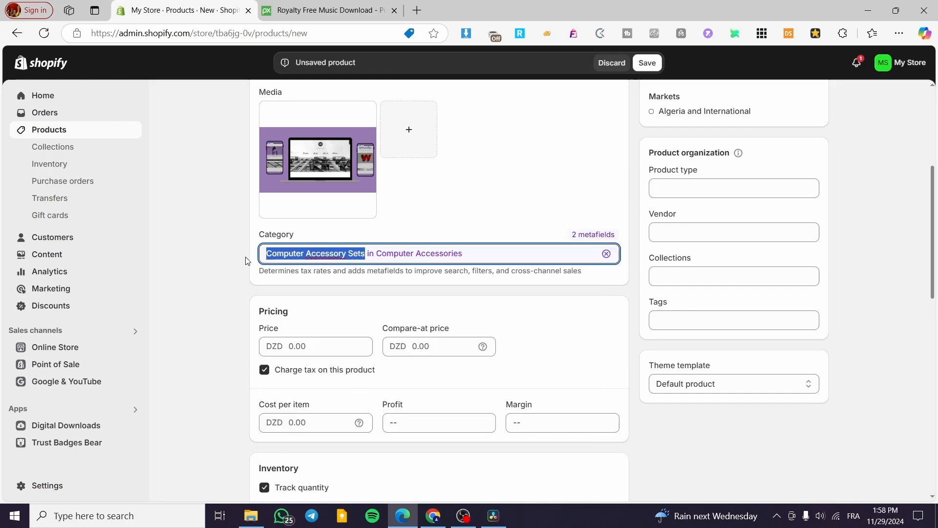
pyautogui.write('Musi')
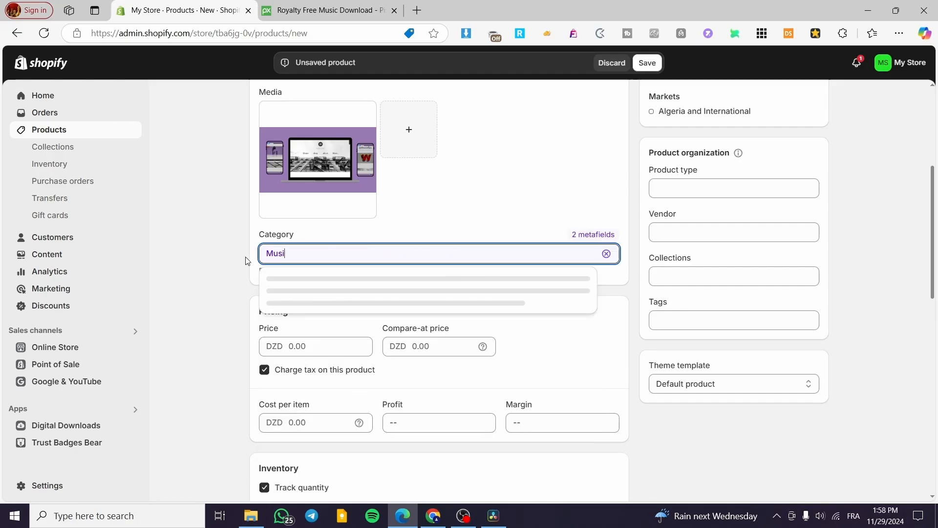
pyautogui.write('c')
pyautogui.press('Return')
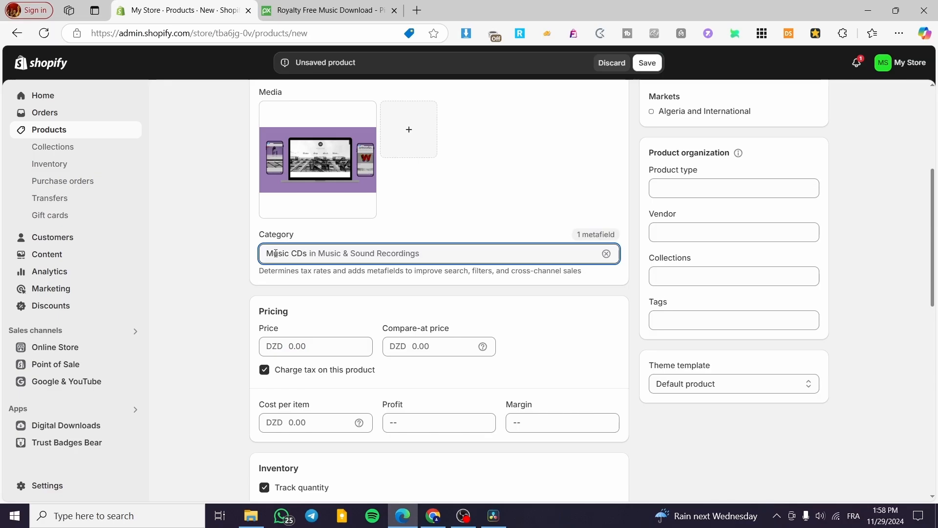
pyautogui.press('BackSpace')
pyautogui.press('BackSpace')
pyautogui.press('BackSpace')
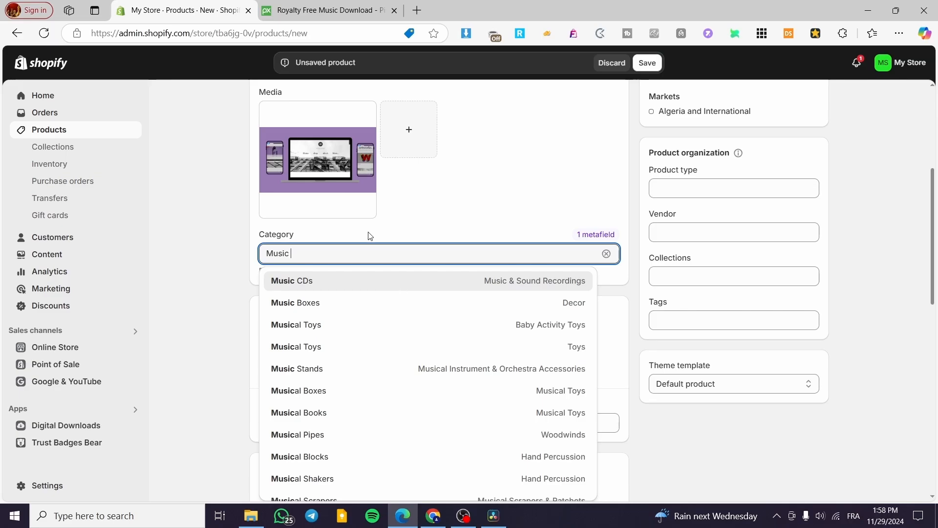
pyautogui.click(371, 214)
pyautogui.click(24, 63)
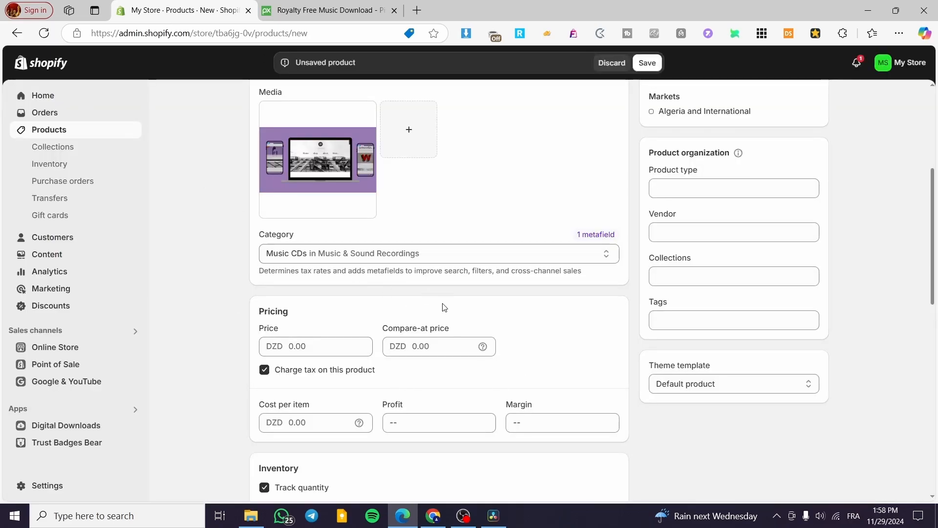
# Set the product's price to DZD 29.99
pyautogui.click(301, 345)
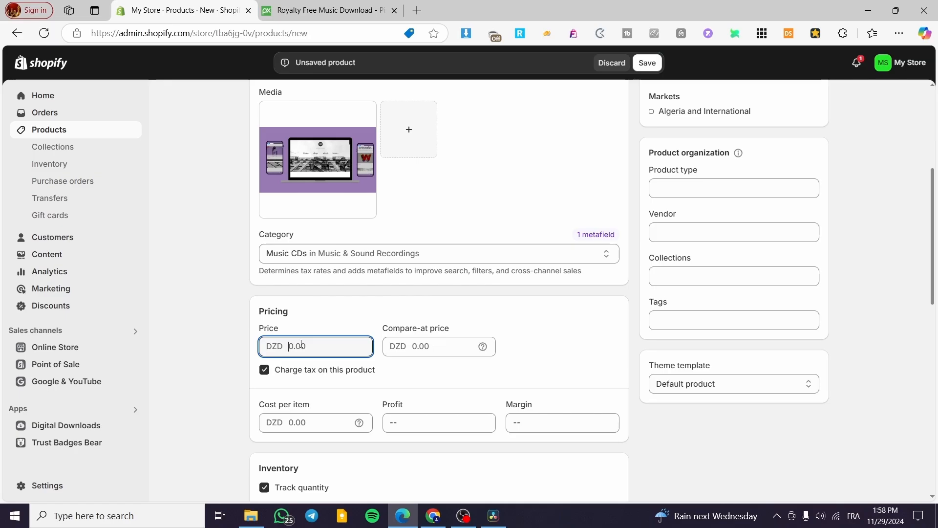
pyautogui.write('29.99')
pyautogui.click(210, 329)
# Turn off quantity tracking for the product and unmark it as a physical product
pyautogui.scroll(-4, 368, 391)
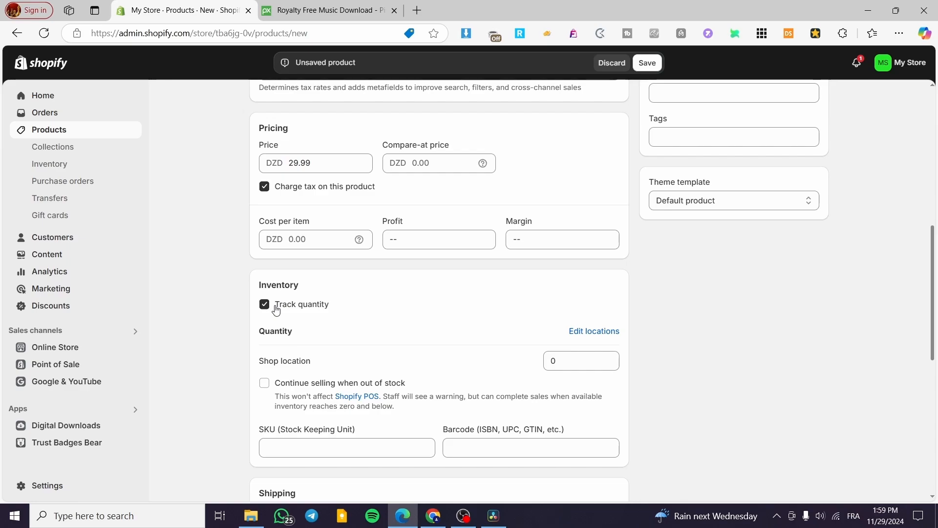
pyautogui.click(276, 309)
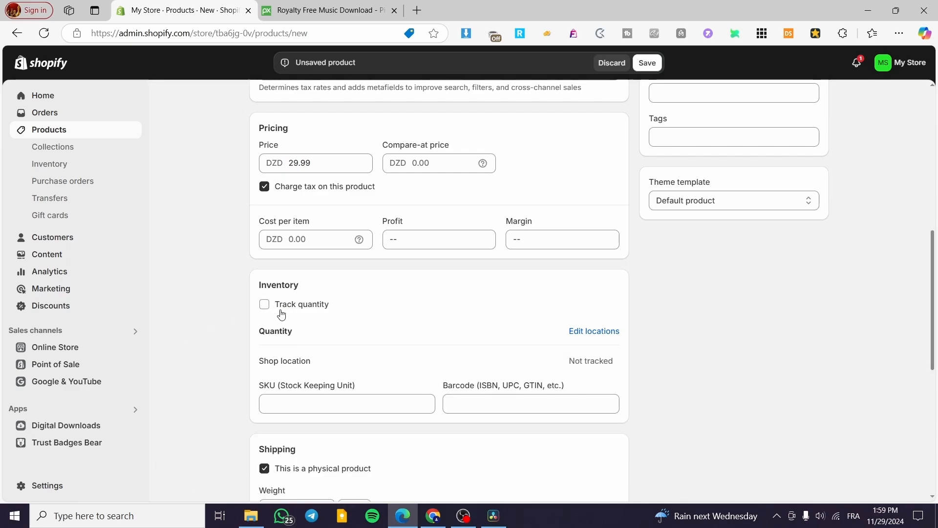
pyautogui.scroll(-3, 258, 321)
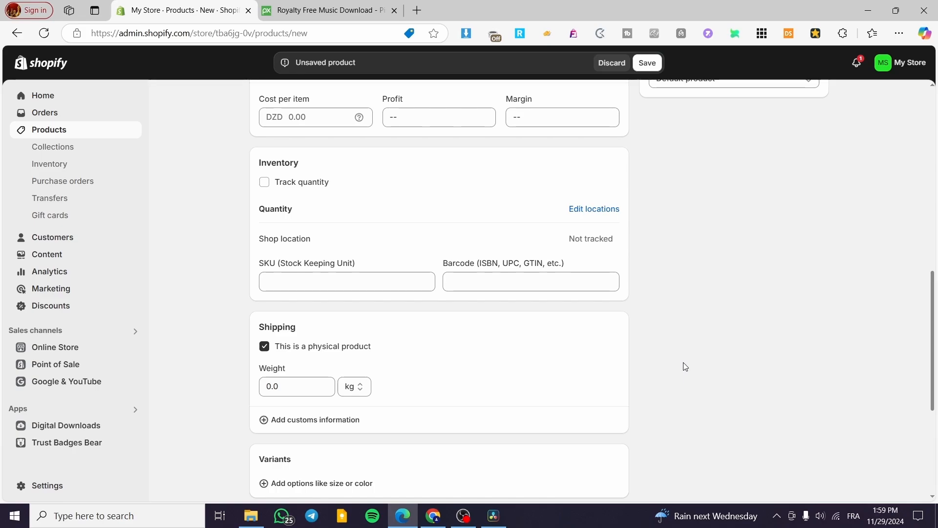
pyautogui.click(285, 348)
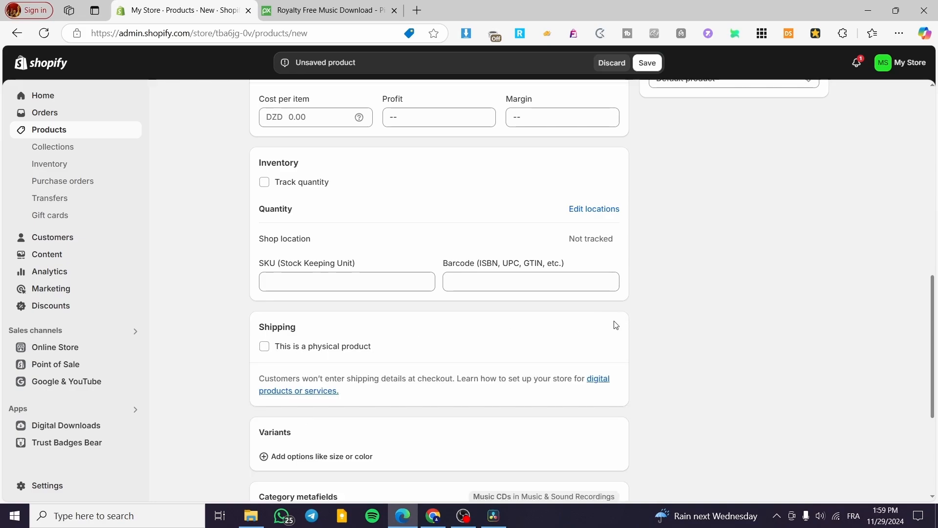
# Add Pop to the product's music genre metafield and save the product
pyautogui.scroll(-1, 614, 320)
pyautogui.scroll(1, 615, 321)
pyautogui.scroll(-5, 615, 321)
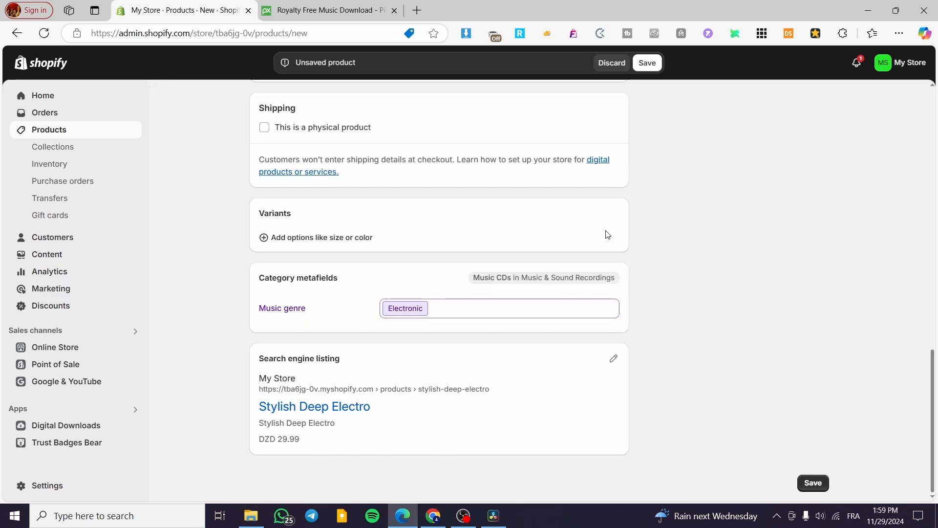
pyautogui.click(456, 306)
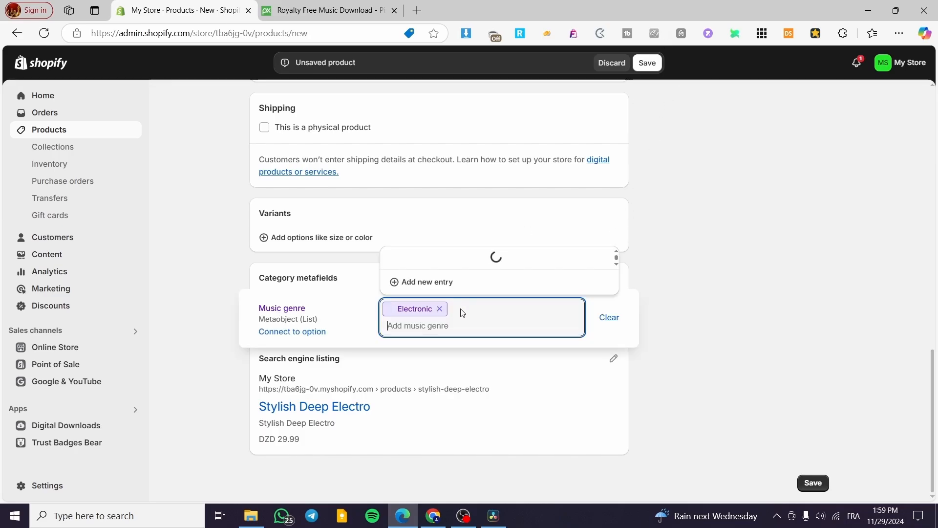
pyautogui.write('pop')
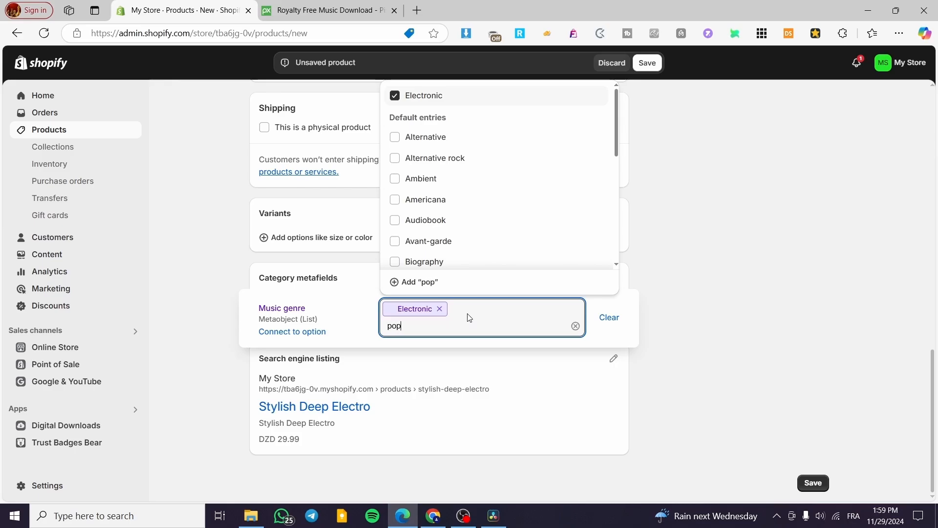
pyautogui.hotkey('ctrl', 'a')
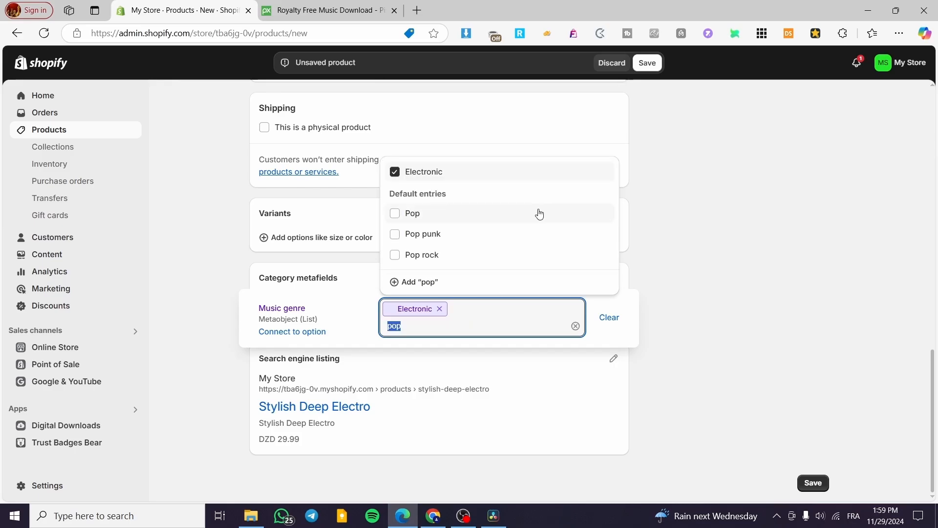
pyautogui.click(539, 213)
pyautogui.click(672, 258)
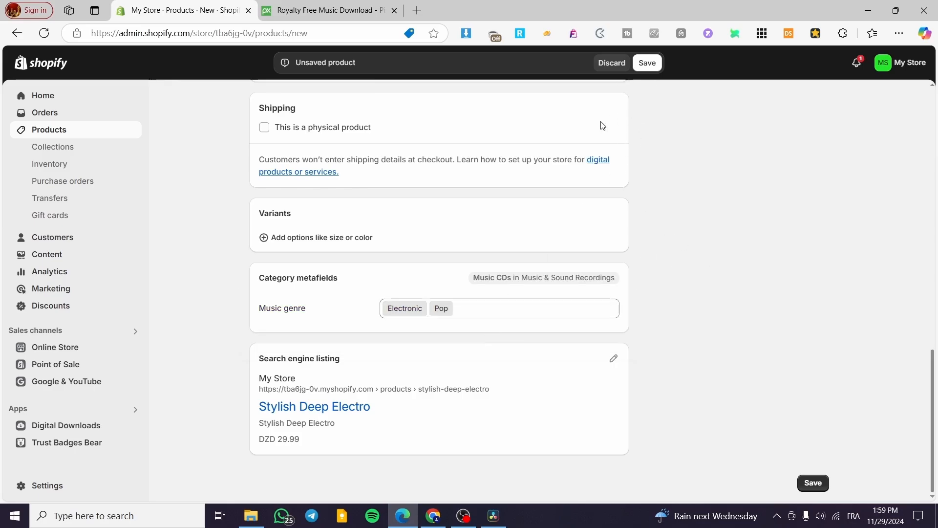
pyautogui.click(647, 63)
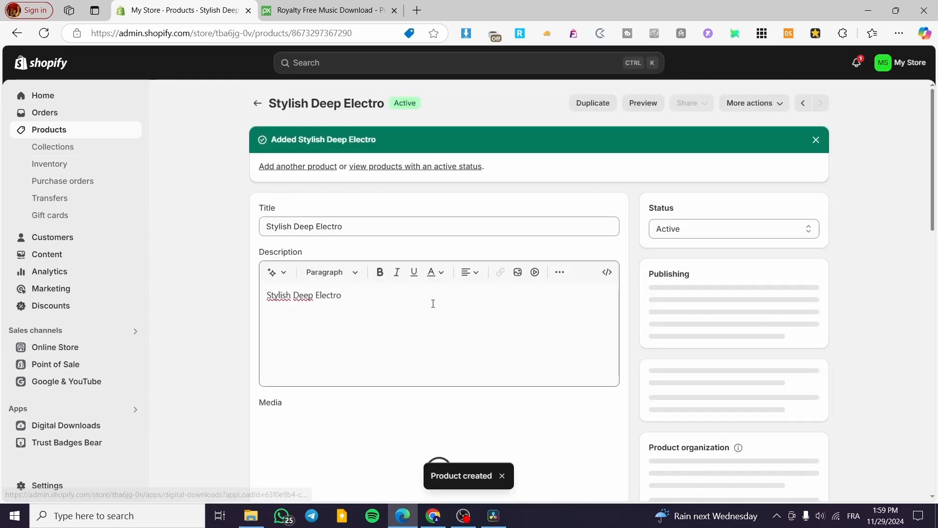
# Attach the stylish-deep-electronic MP3 to the Stylish Deep Electro product as its digital file and save the change
pyautogui.click(789, 105)
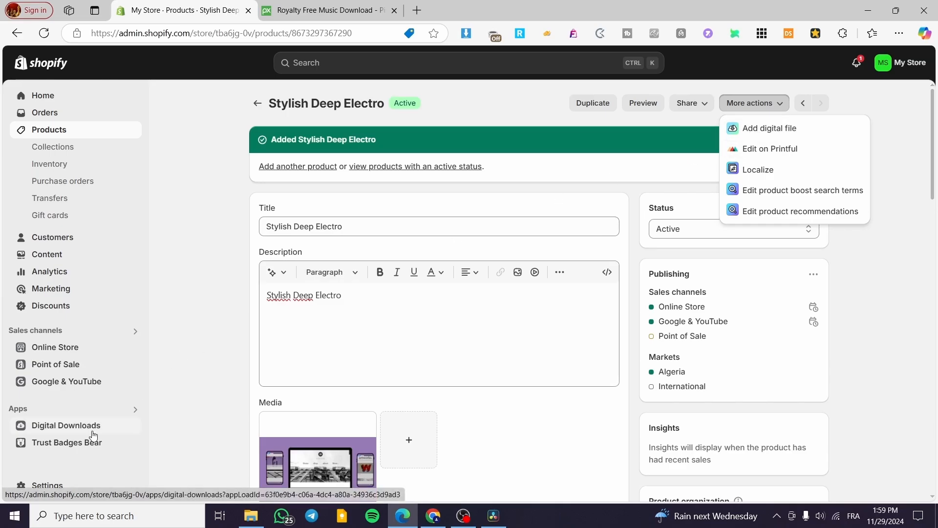
pyautogui.click(779, 128)
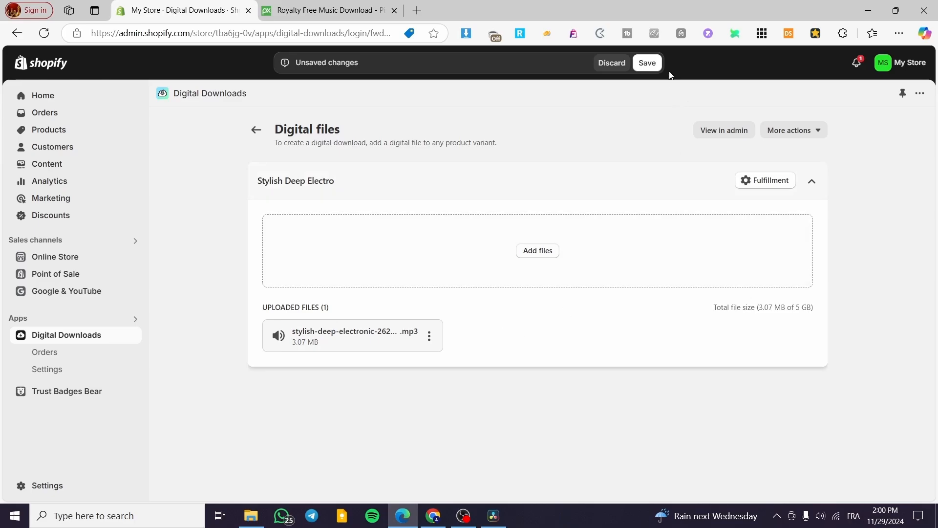
pyautogui.click(647, 63)
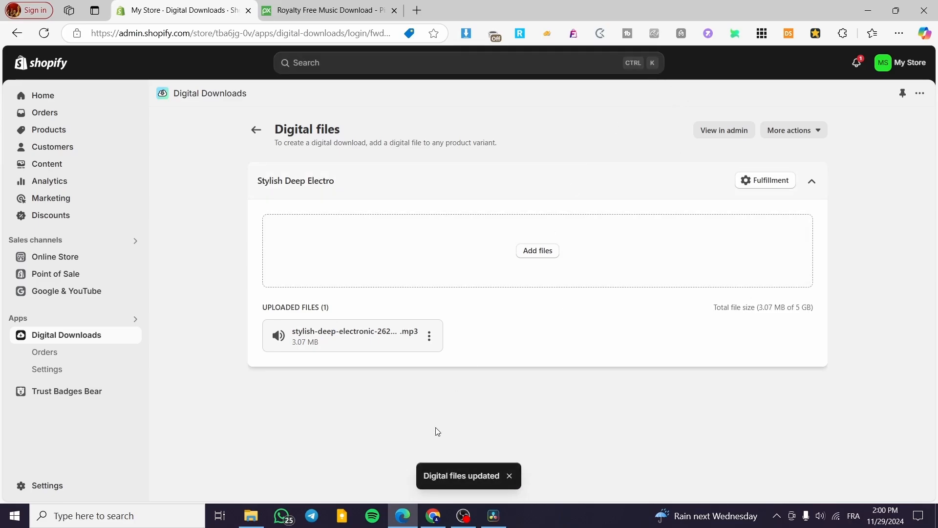
# Apply automatic file sending with unlimited downloads in the product's fulfillment settings, and return to the store admin home page
pyautogui.click(771, 186)
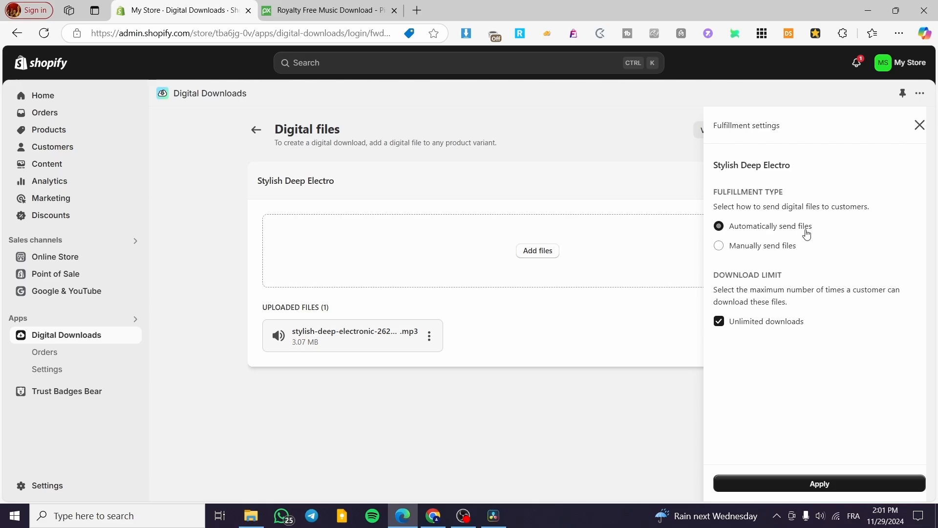
pyautogui.click(768, 248)
pyautogui.click(787, 227)
pyautogui.click(725, 326)
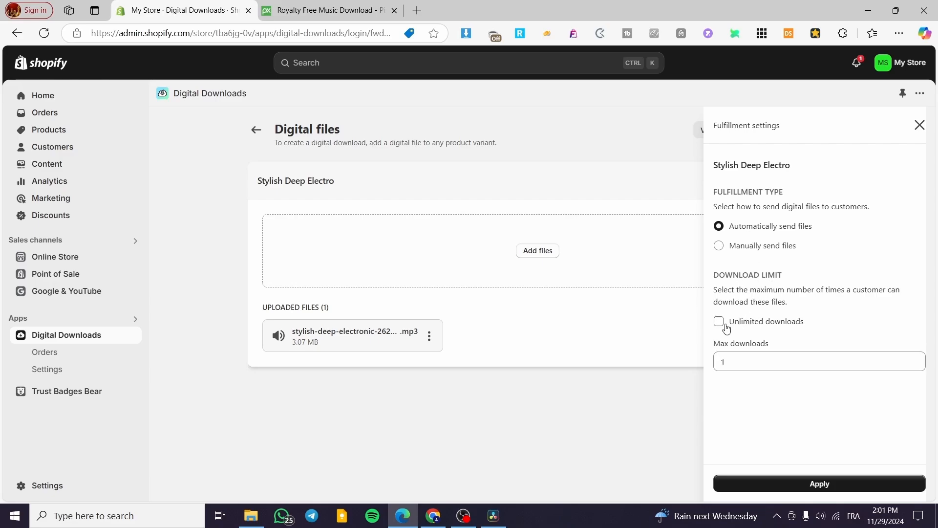
pyautogui.click(723, 326)
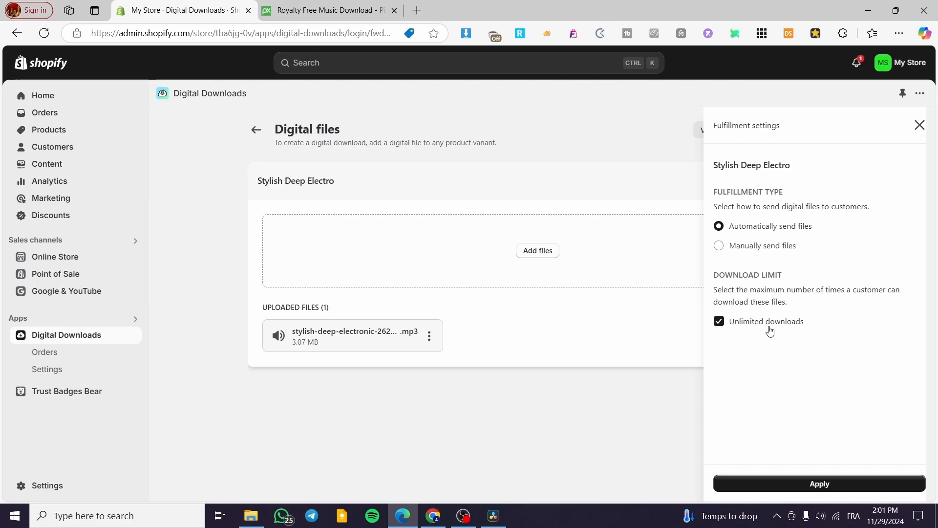
pyautogui.click(834, 484)
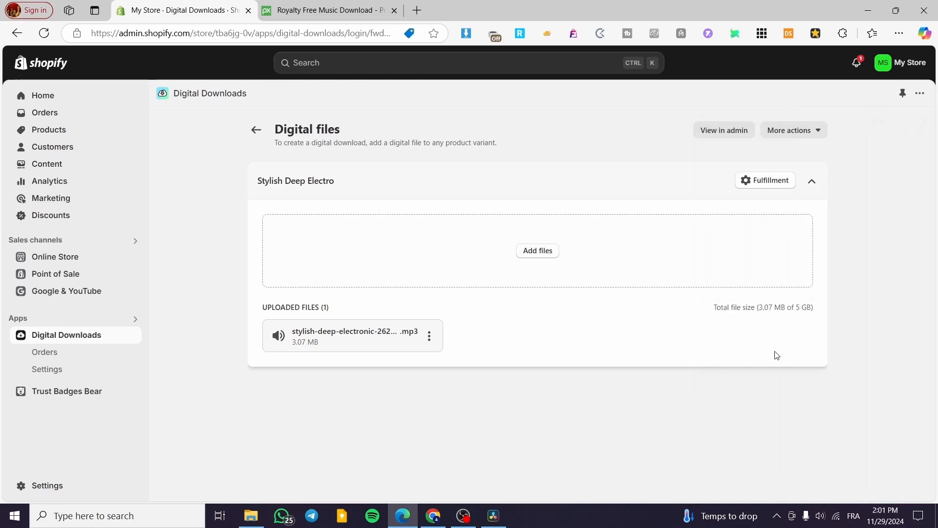
pyautogui.click(81, 104)
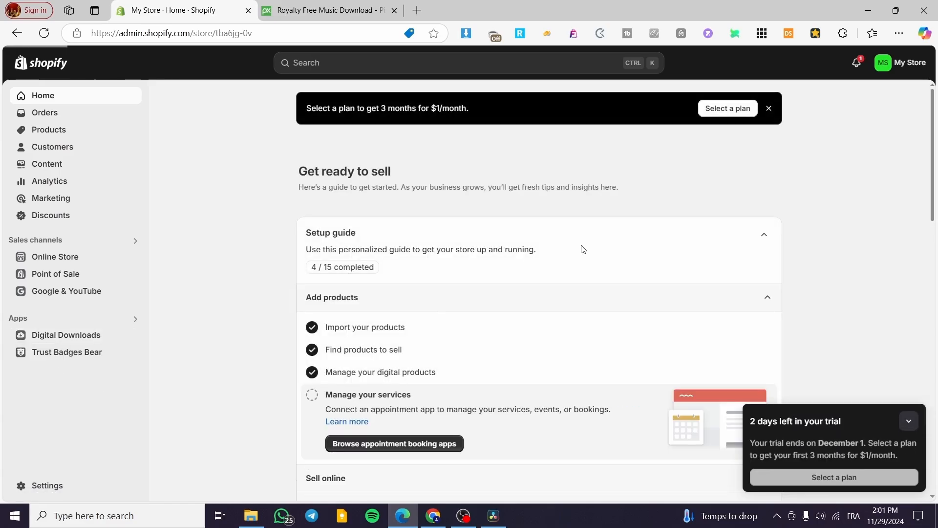